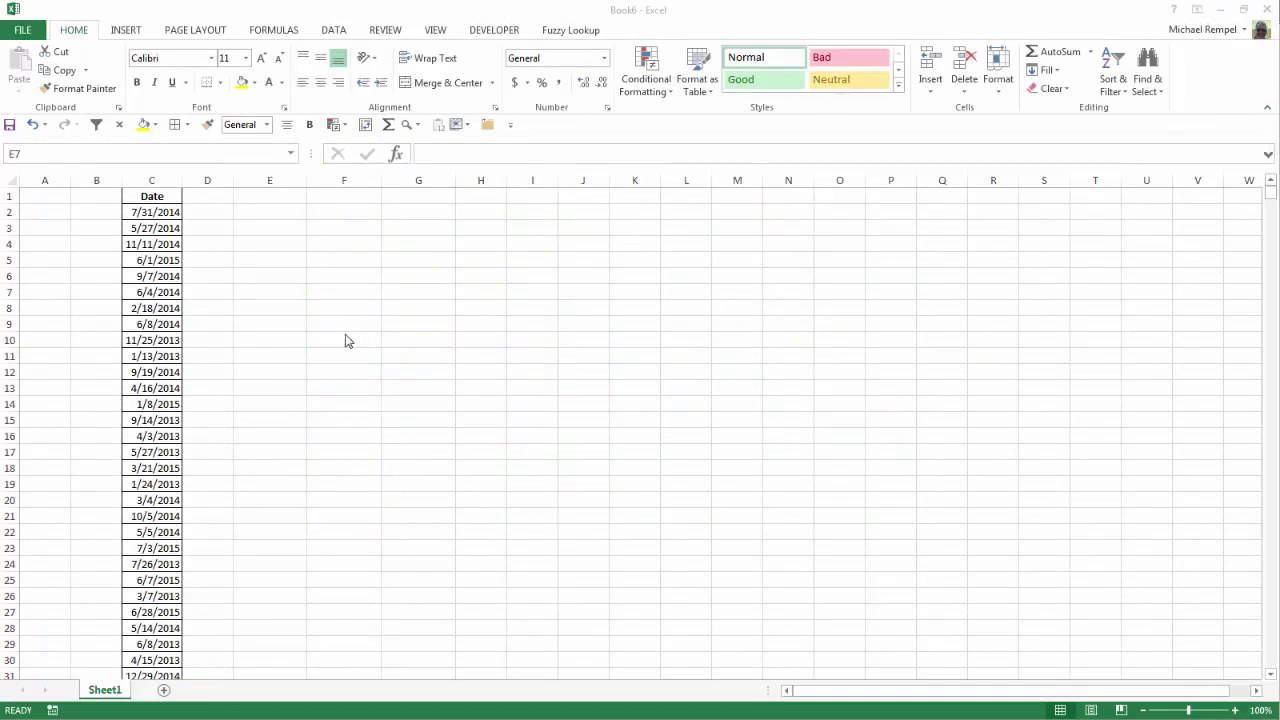
Insert an empty PivotTable from the Date list C1:C2001 at cell E1 on the existing worksheet.
{"action": "key", "text": "Page_Down"}
{"action": "key", "text": "Page_Down"}
{"action": "key", "text": "Page_Down"}
{"action": "key", "text": "Page_Down"}
{"action": "key", "text": "Page_Down"}
{"action": "key", "text": "Page_Down"}
{"action": "key", "text": "Page_Down"}
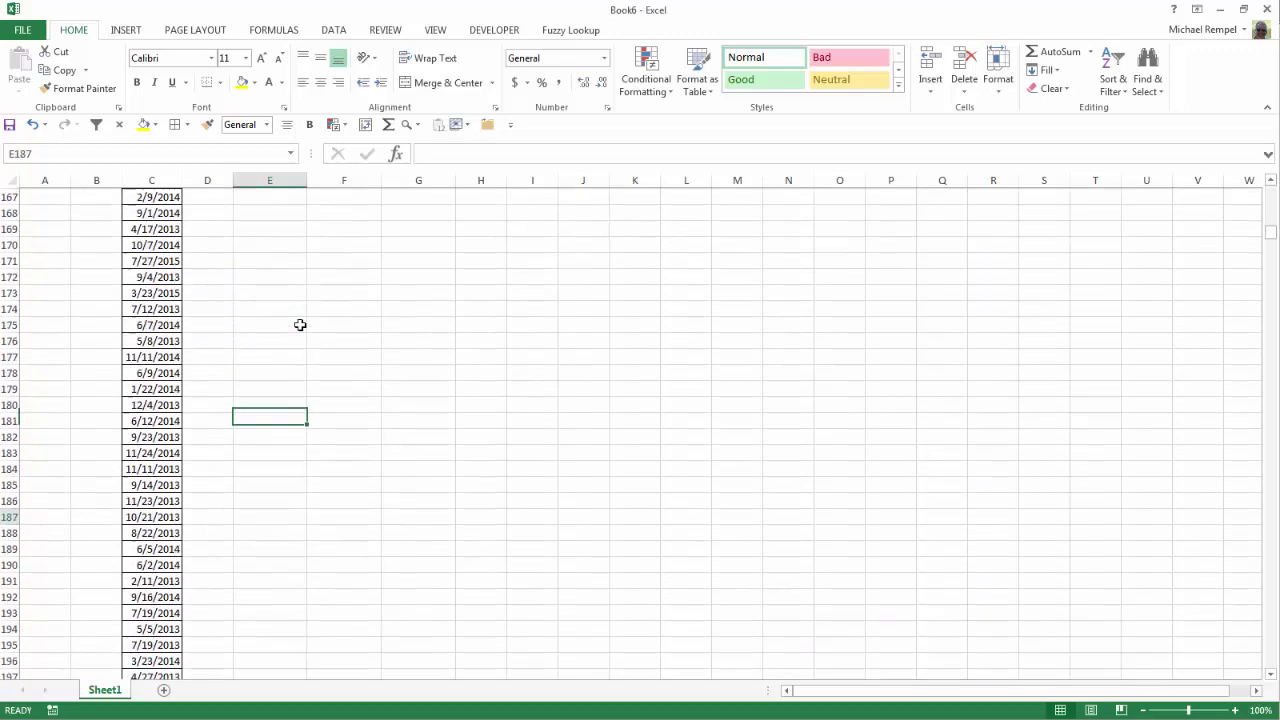
{"action": "key", "text": "Page_Down"}
{"action": "key", "text": "Page_Down"}
{"action": "key", "text": "ctrl+Home"}
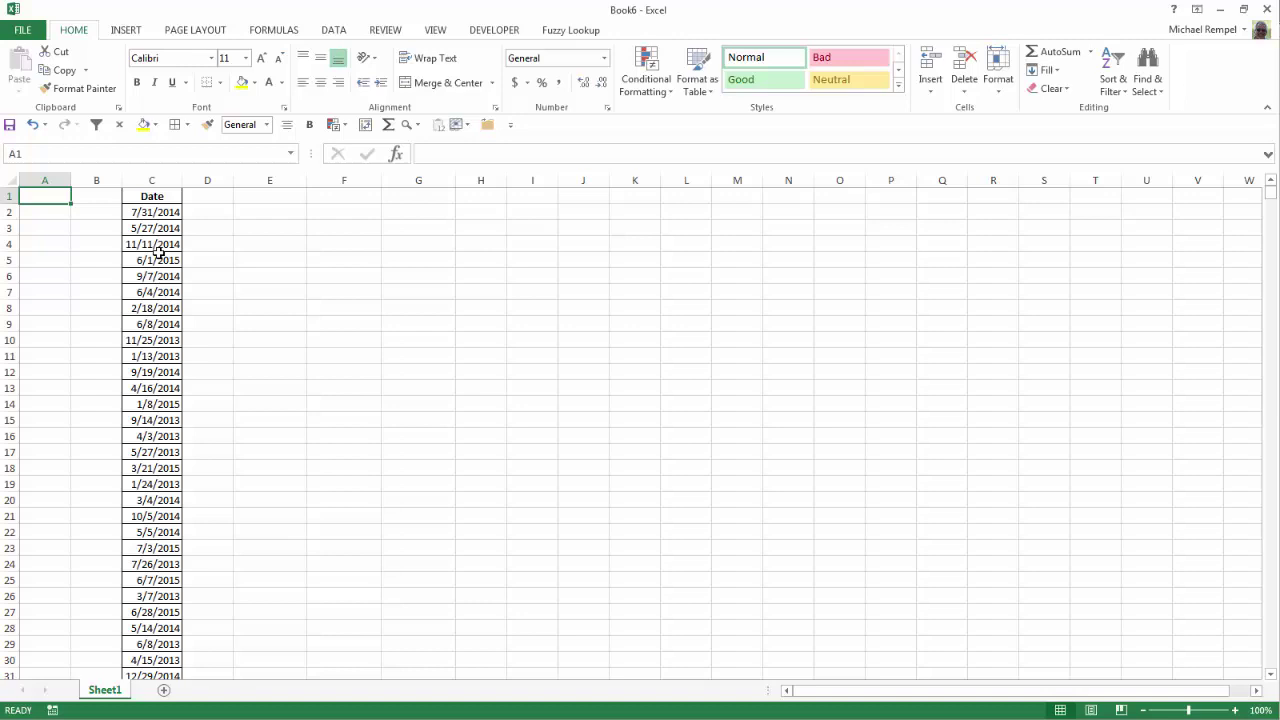
{"action": "left_click", "coordinate": [158, 247]}
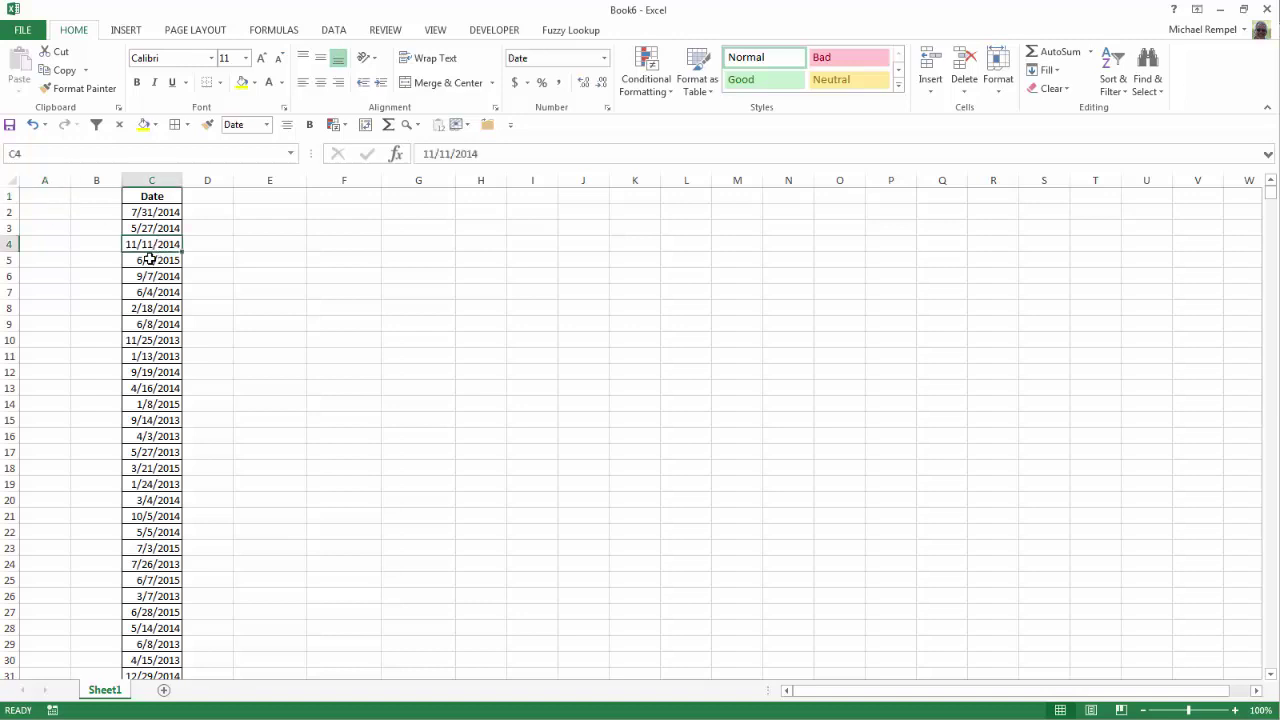
{"action": "left_click", "coordinate": [125, 31]}
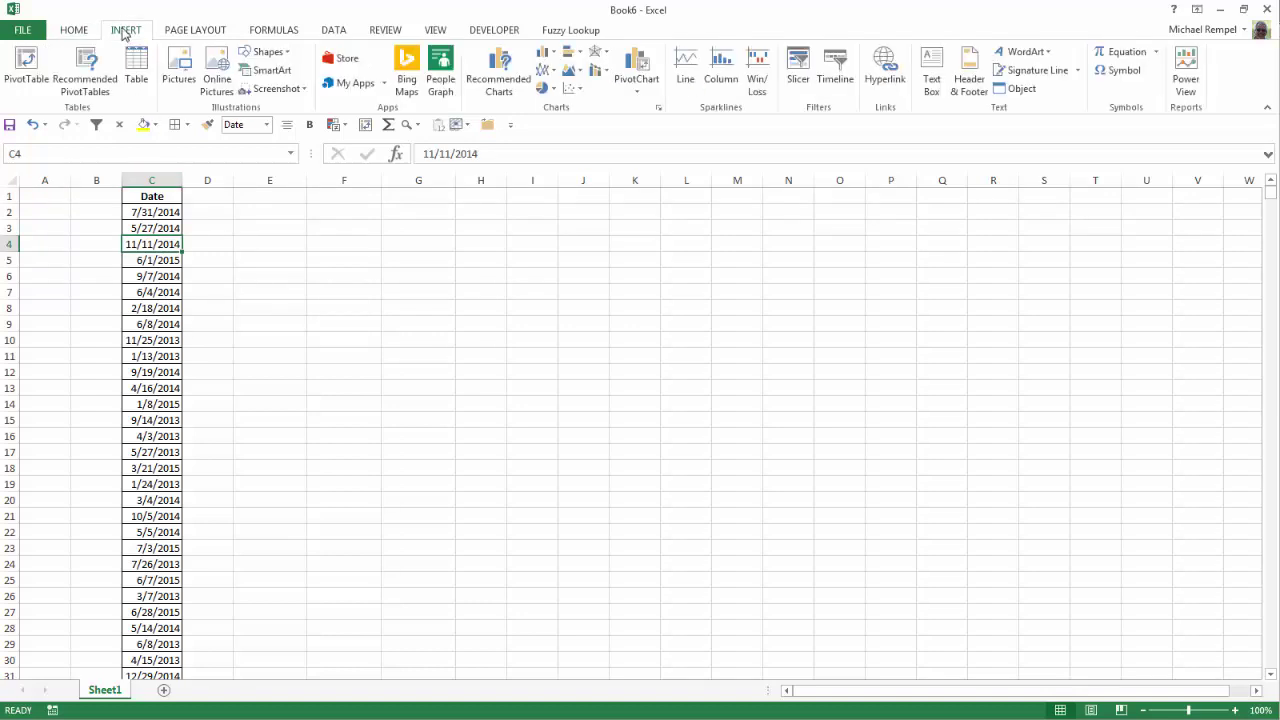
{"action": "left_click", "coordinate": [26, 70]}
{"action": "left_click_drag", "start_coordinate": [351, 234], "coordinate": [584, 224]}
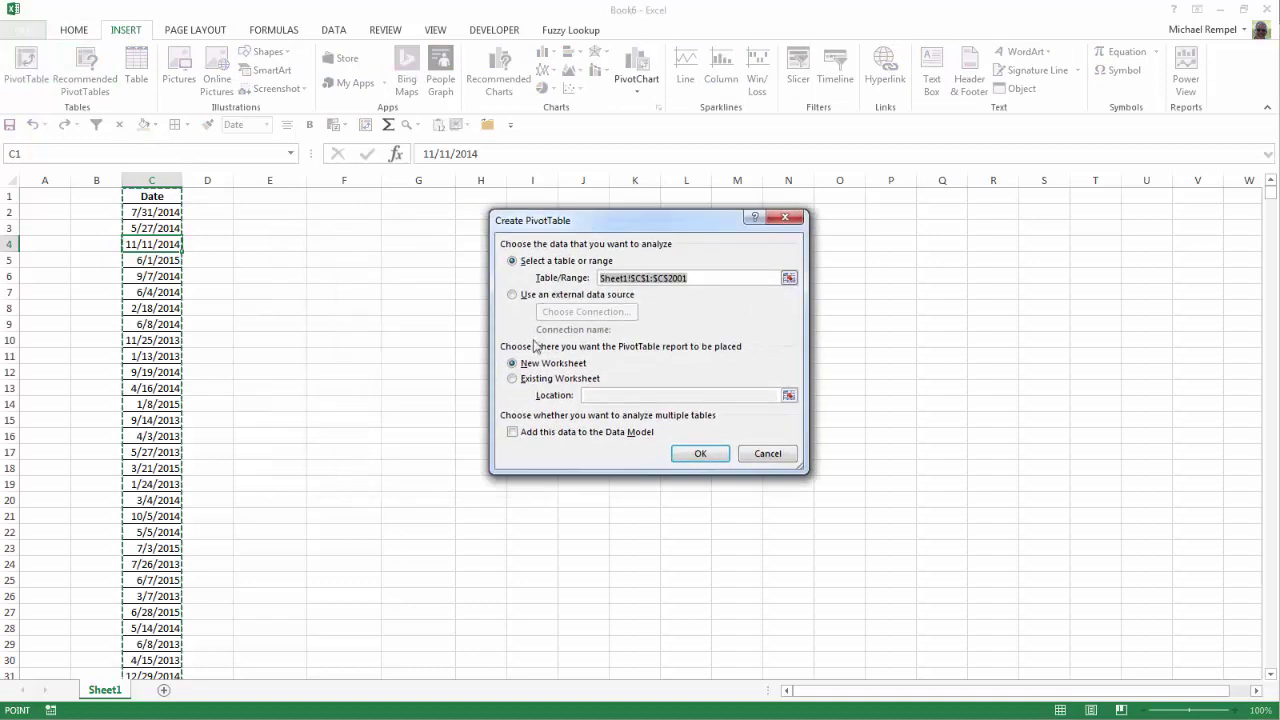
{"action": "left_click", "coordinate": [513, 379]}
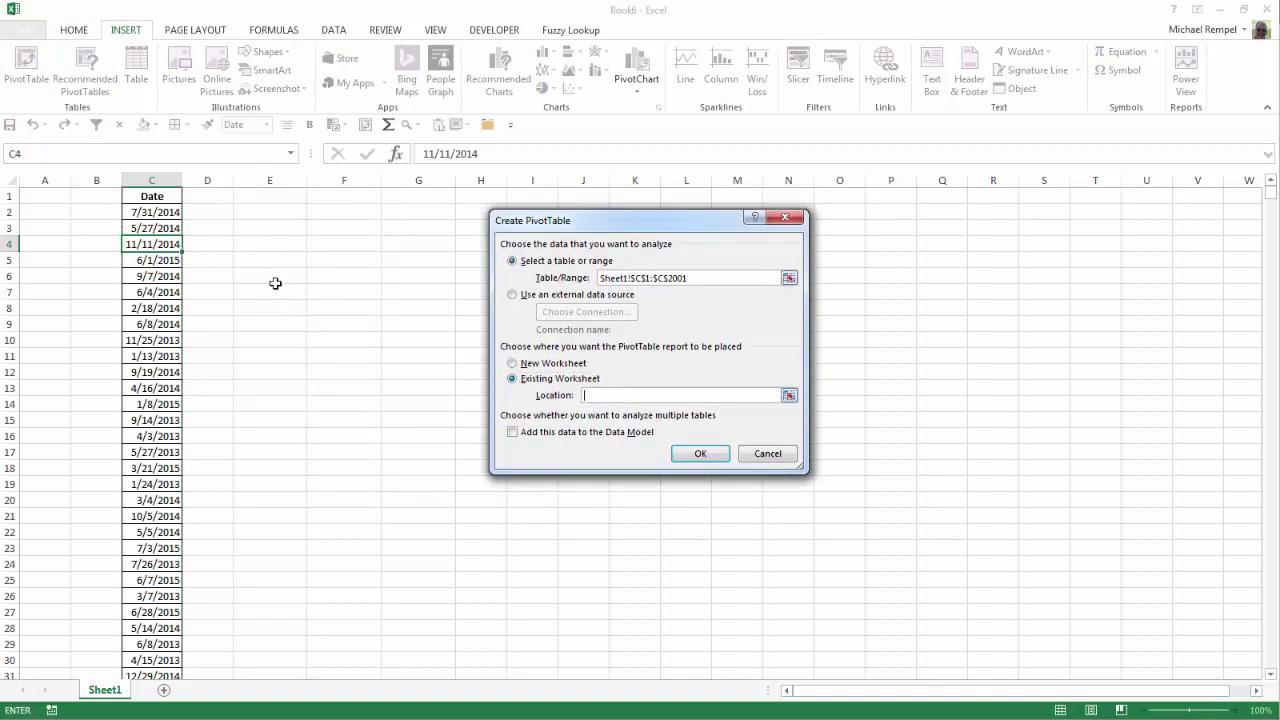
{"action": "left_click", "coordinate": [277, 197]}
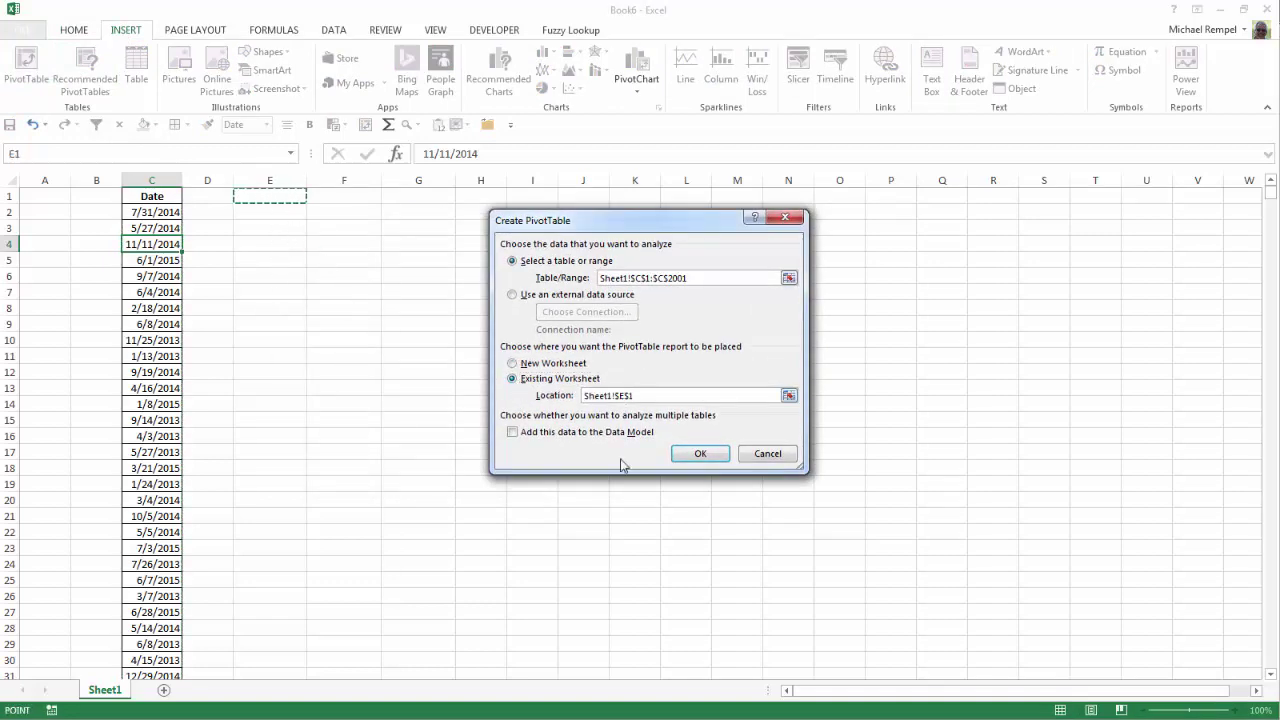
{"action": "left_click", "coordinate": [692, 456]}
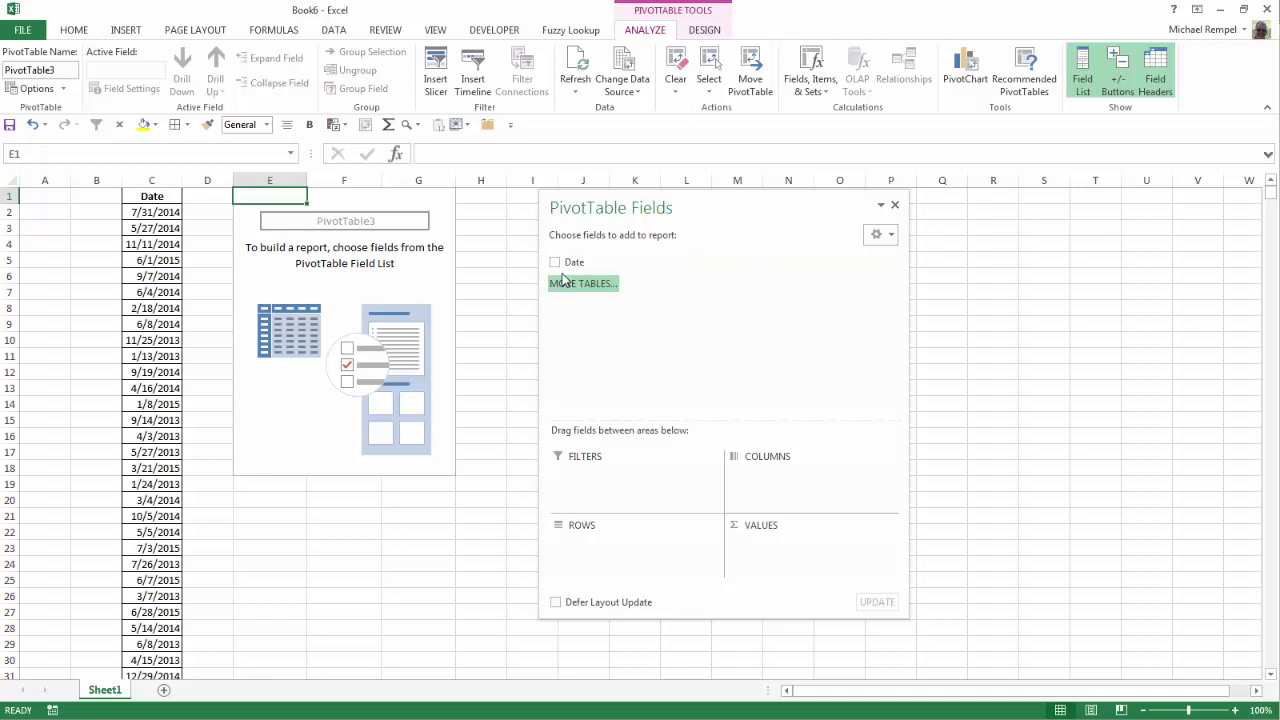
Add the Date field to Rows and to Values, listing each date with its Count of Date.
{"action": "left_click_drag", "start_coordinate": [572, 263], "coordinate": [674, 549]}
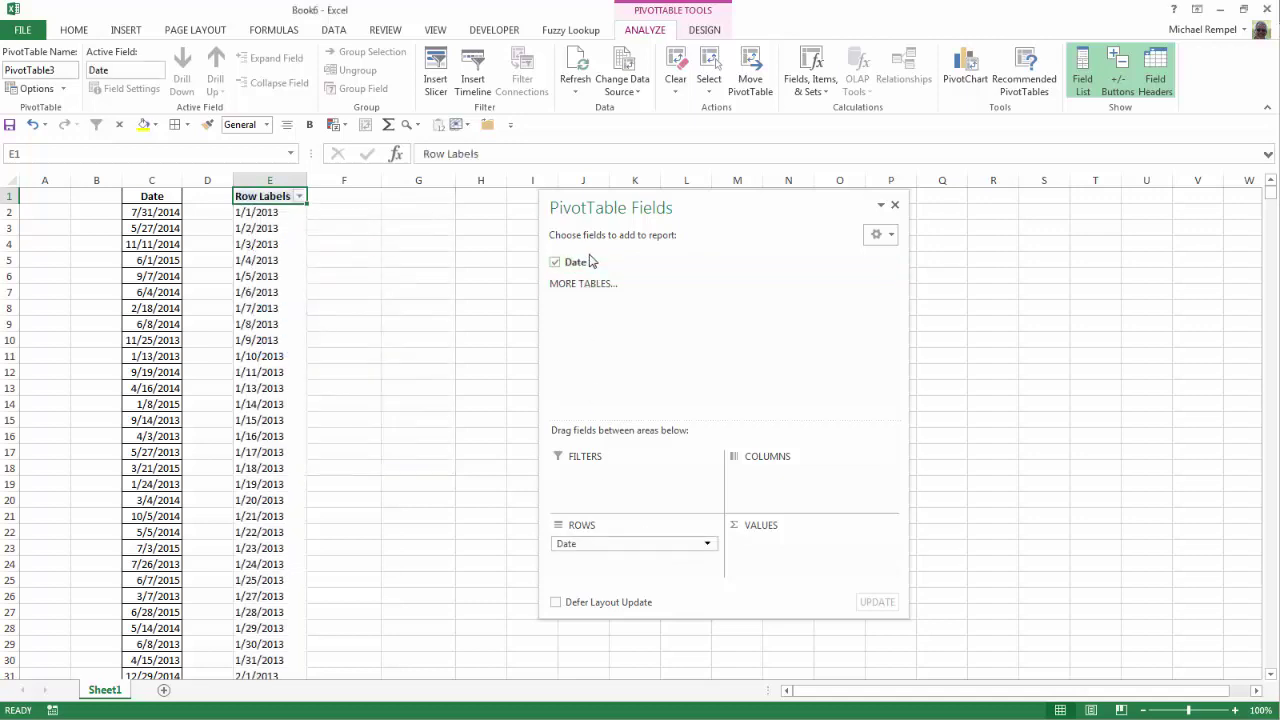
{"action": "left_click_drag", "start_coordinate": [580, 261], "coordinate": [808, 556]}
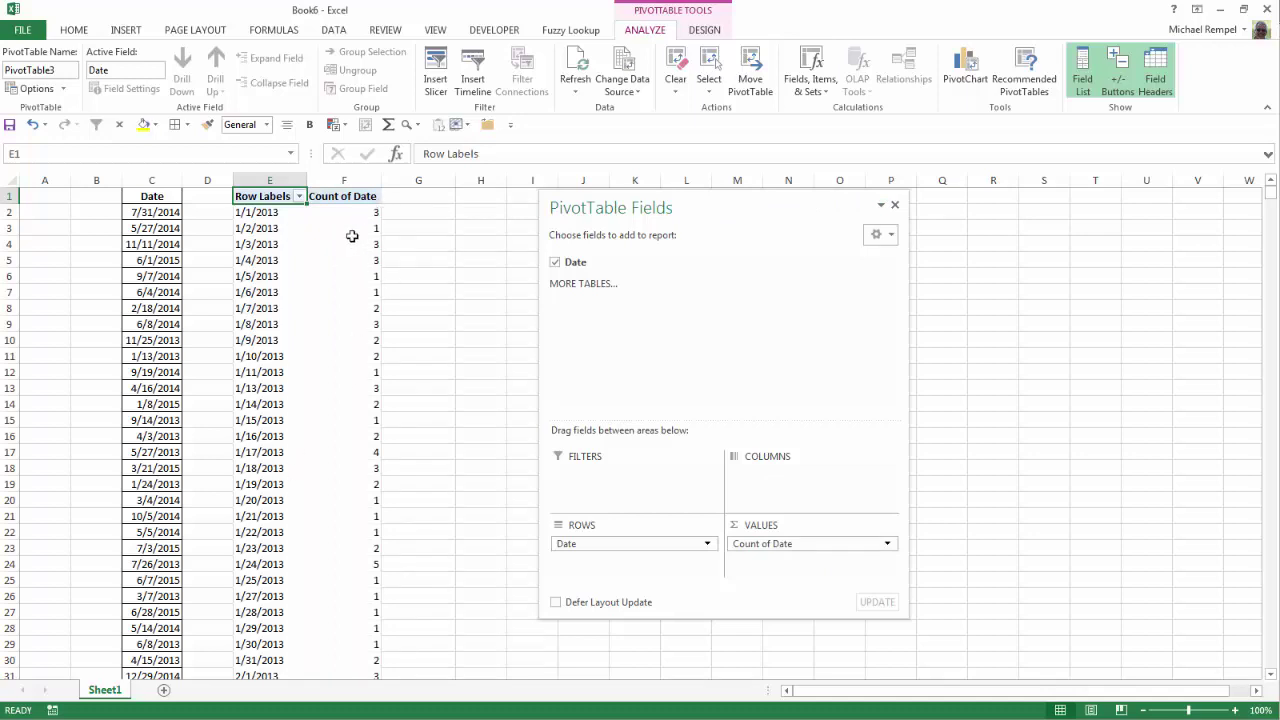
{"action": "scroll", "coordinate": [368, 304], "scroll_direction": "down", "scroll_amount": 8}
{"action": "scroll", "coordinate": [368, 304], "scroll_direction": "down", "scroll_amount": 16}
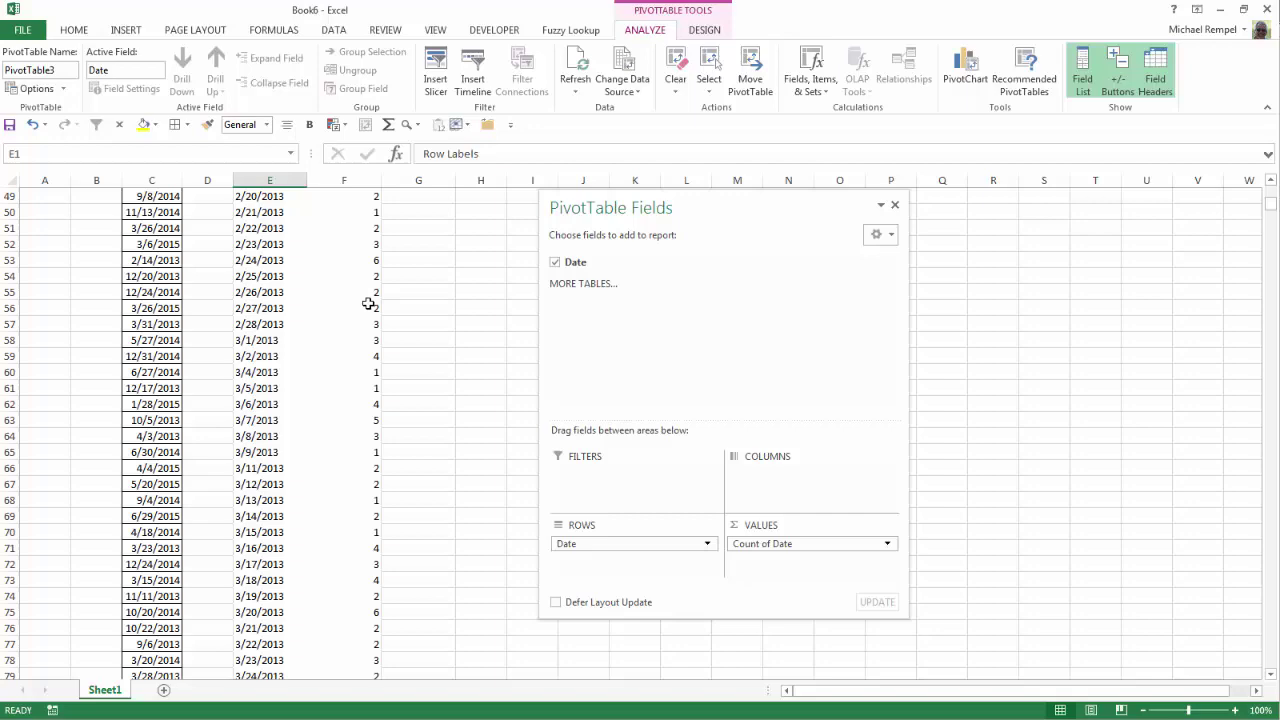
{"action": "scroll", "coordinate": [368, 304], "scroll_direction": "up", "scroll_amount": 20}
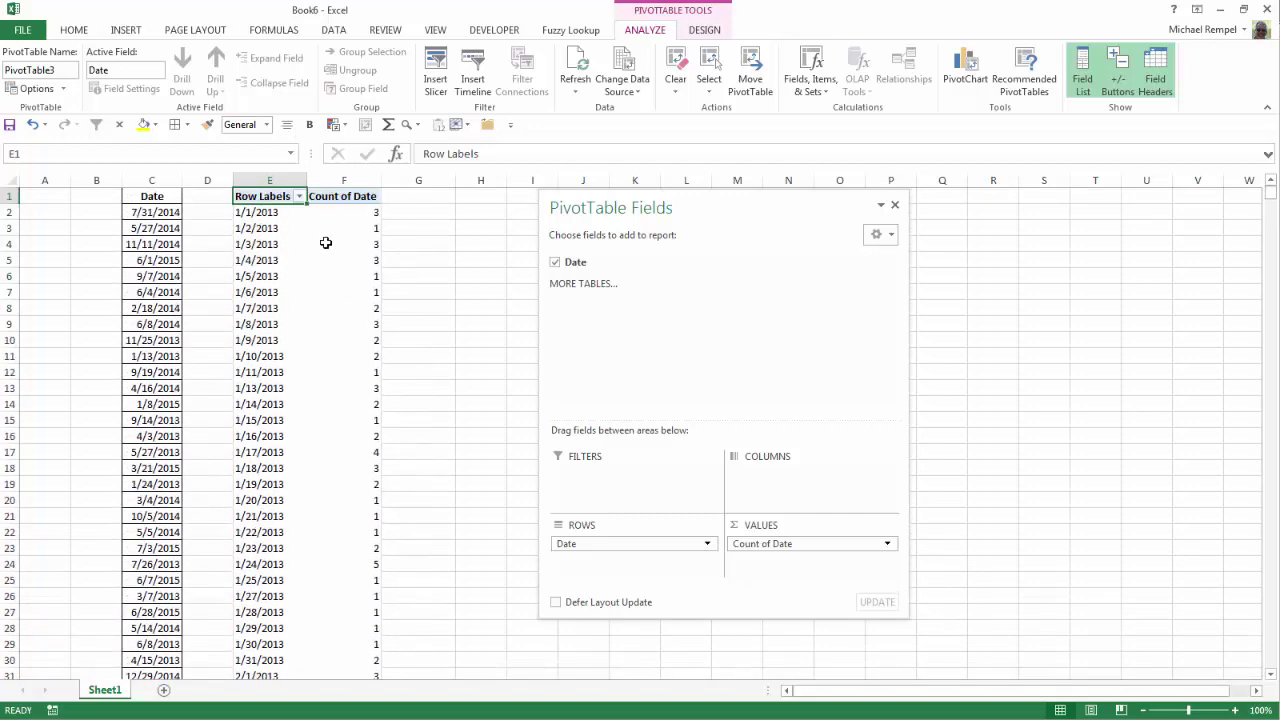
{"action": "mouse_move", "coordinate": [325, 243]}
Group the pivot dates by Months, showing Jan through Dec counts totalling 2000.
{"action": "left_click", "coordinate": [263, 278]}
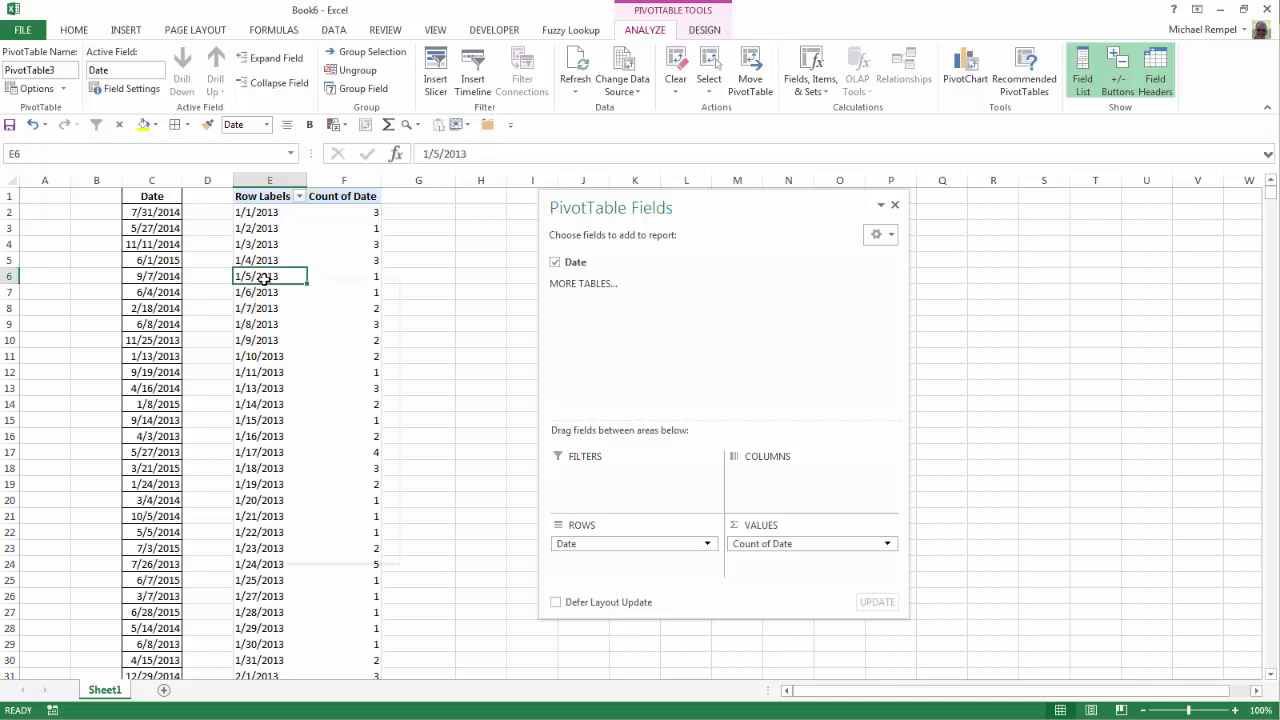
{"action": "right_click", "coordinate": [263, 281]}
{"action": "left_click", "coordinate": [308, 434]}
{"action": "left_click_drag", "start_coordinate": [424, 296], "coordinate": [378, 221]}
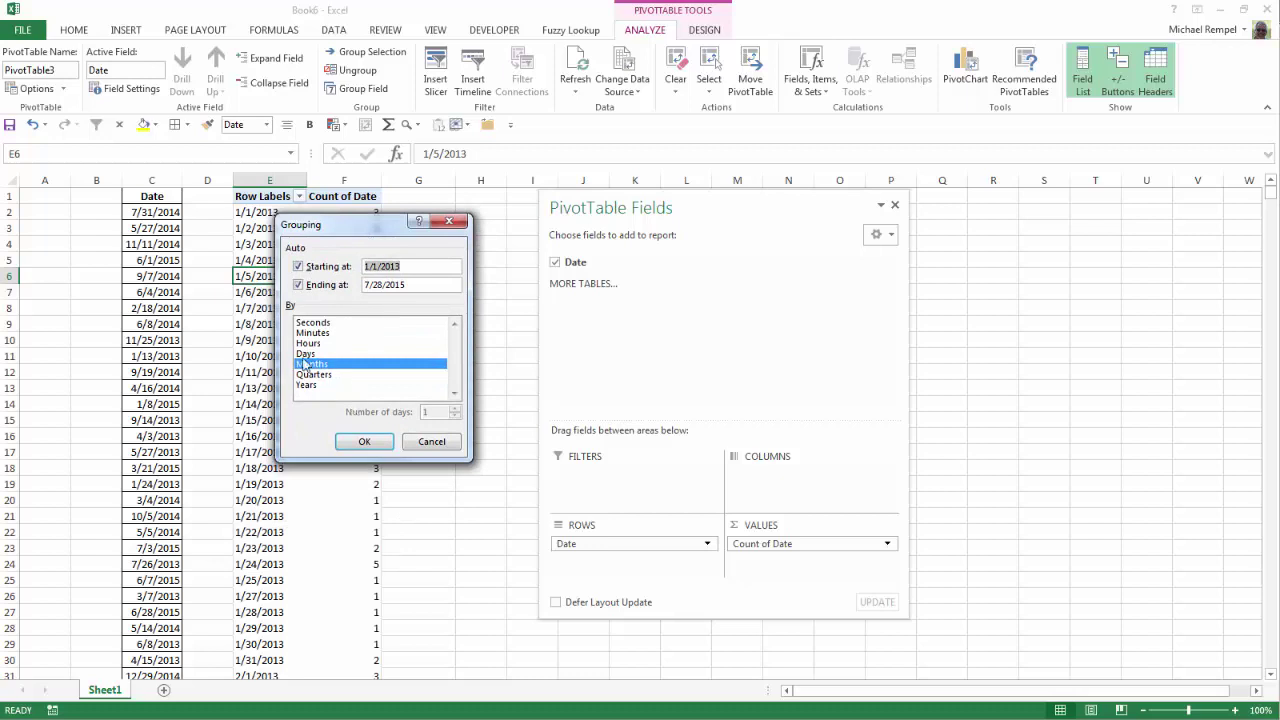
{"action": "left_click", "coordinate": [360, 441]}
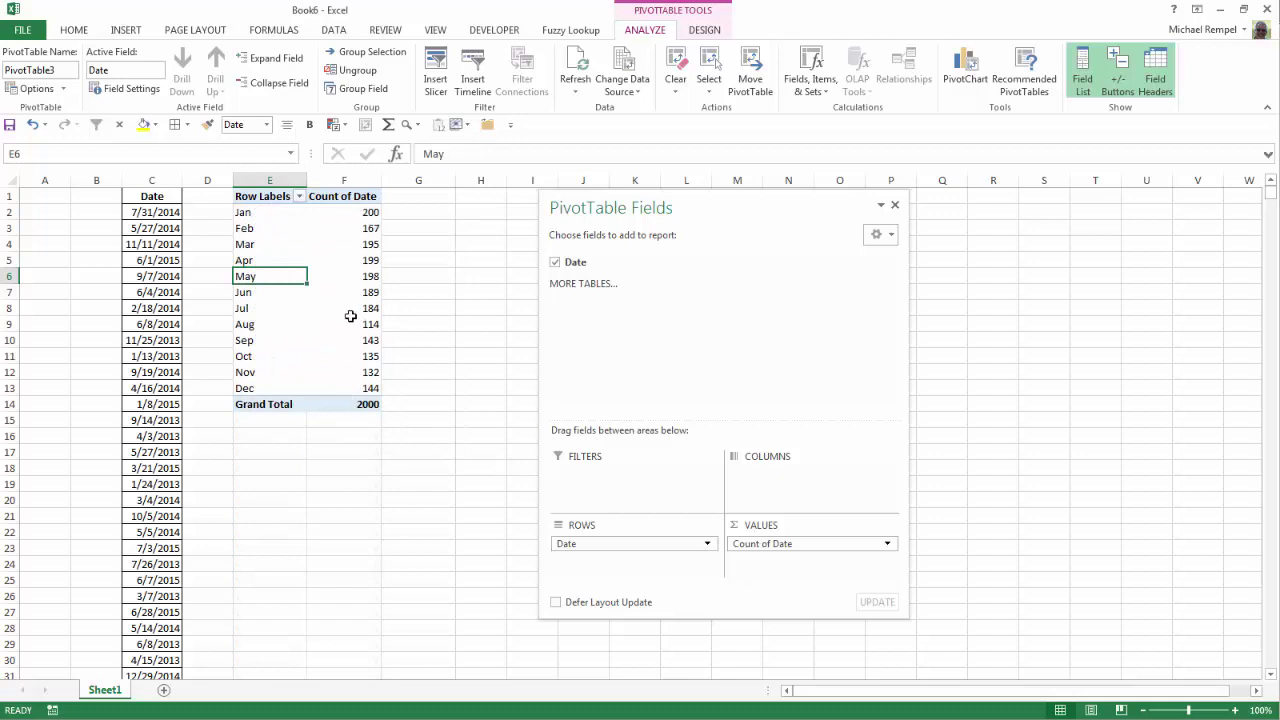
{"action": "mouse_move", "coordinate": [351, 316]}
{"action": "mouse_move", "coordinate": [312, 366]}
Regroup the pivot dates by Years and Months, splitting 2013, 2014 and 2015 into monthly counts.
{"action": "right_click", "coordinate": [243, 213]}
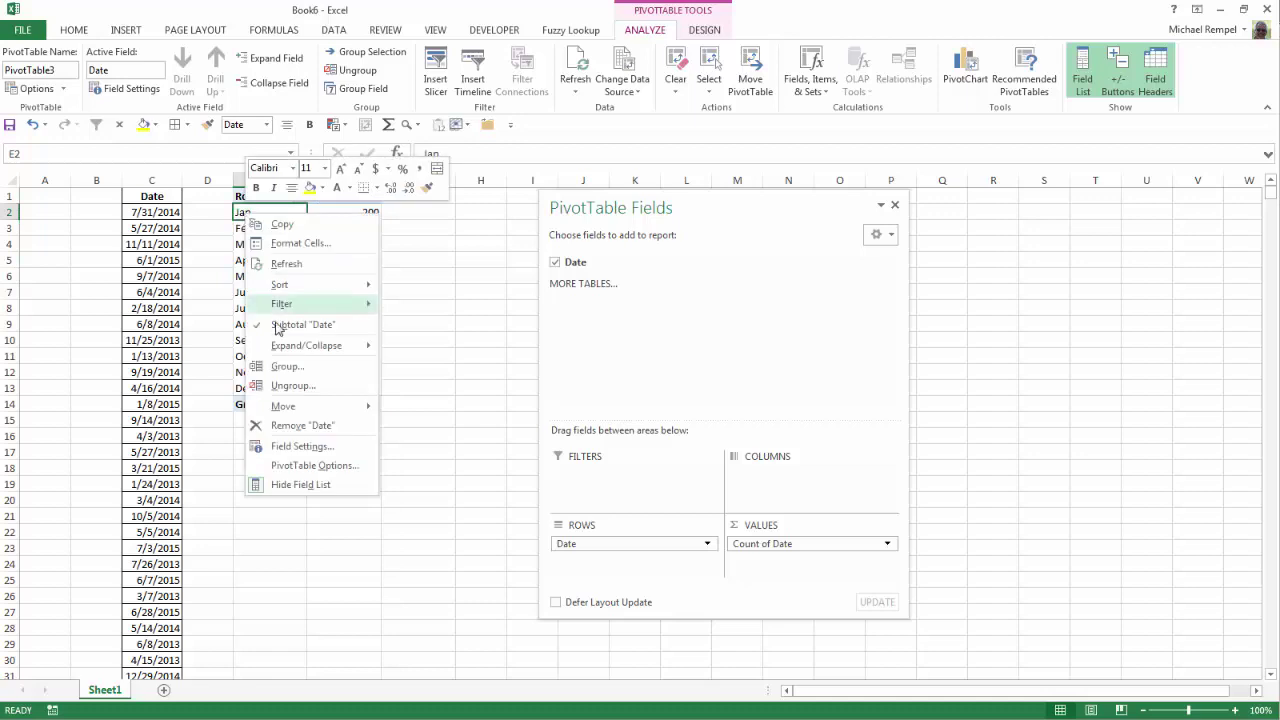
{"action": "left_click", "coordinate": [287, 367]}
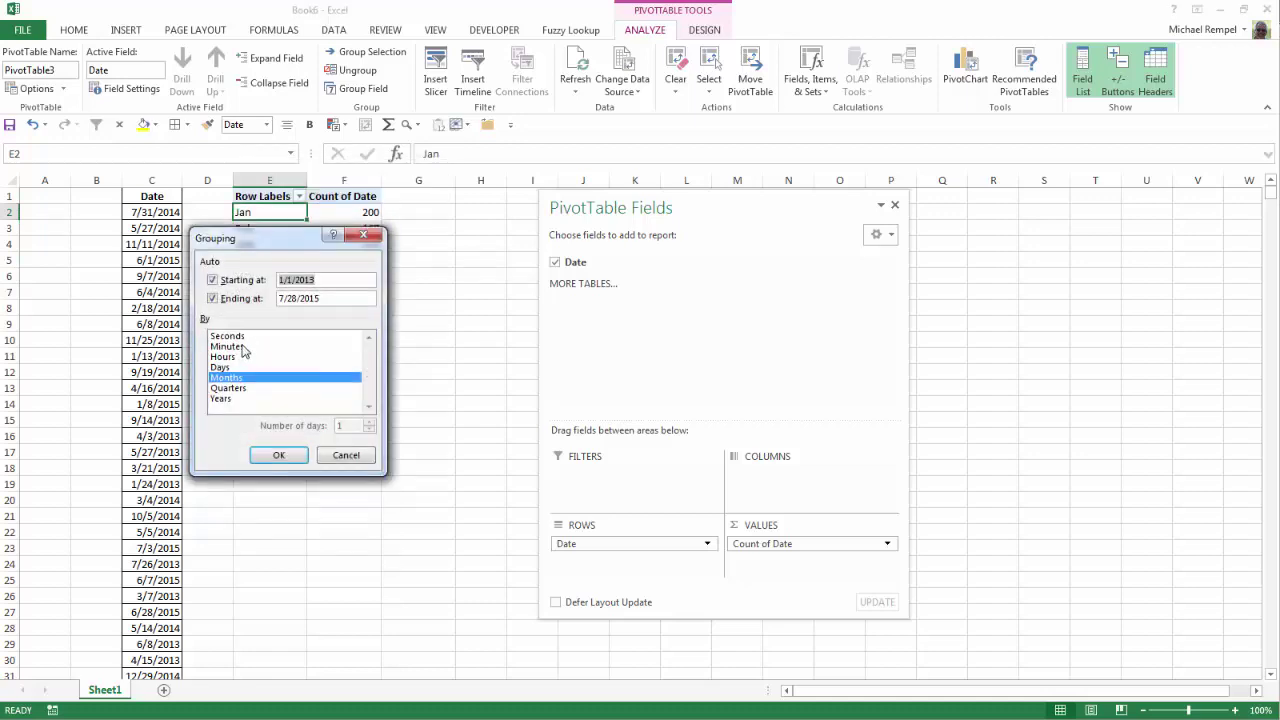
{"action": "left_click", "coordinate": [222, 399]}
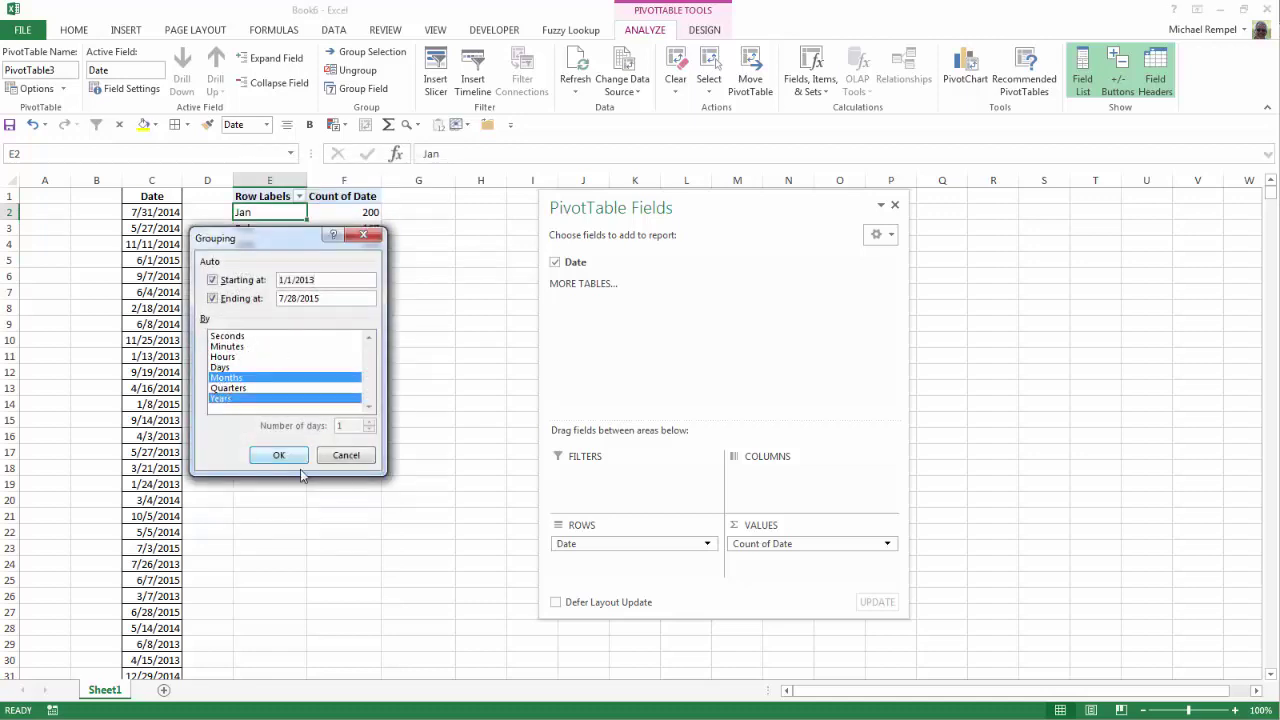
{"action": "left_click", "coordinate": [268, 459]}
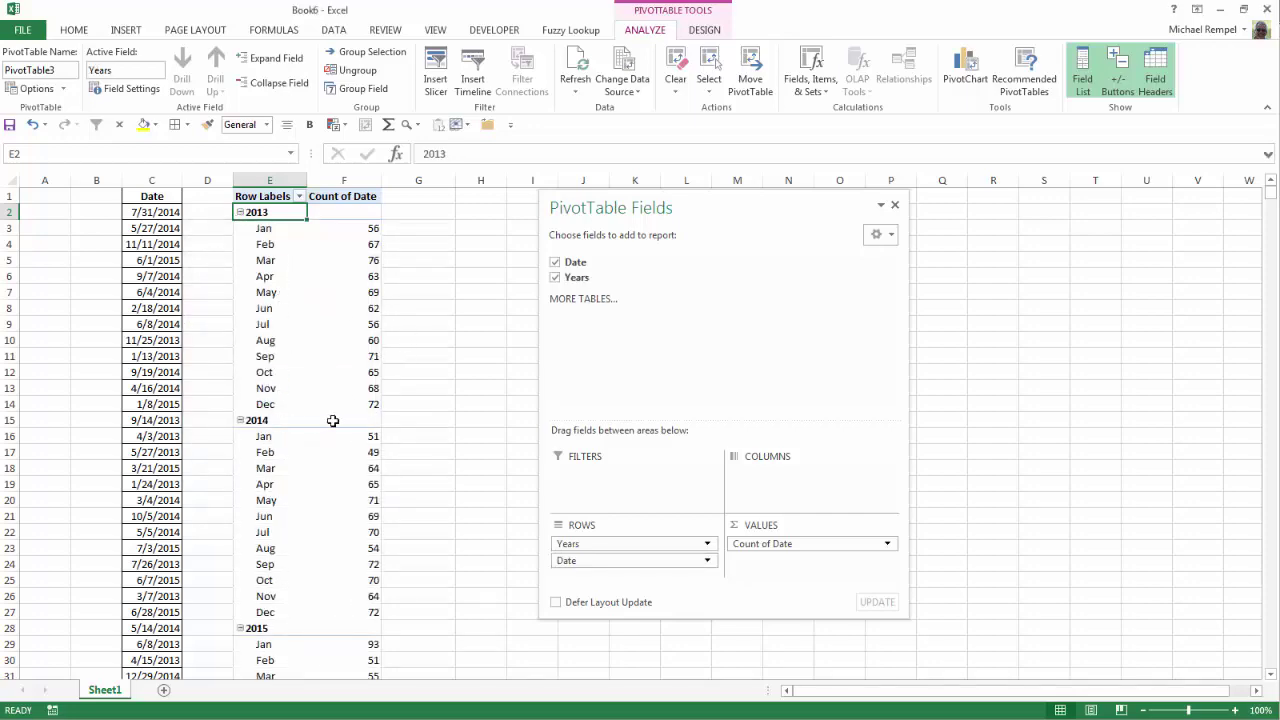
{"action": "scroll", "coordinate": [311, 443], "scroll_direction": "down", "scroll_amount": 9}
{"action": "scroll", "coordinate": [311, 443], "scroll_direction": "up", "scroll_amount": 9}
{"action": "left_click", "coordinate": [609, 541]}
{"action": "left_click_drag", "start_coordinate": [609, 541], "coordinate": [610, 580]}
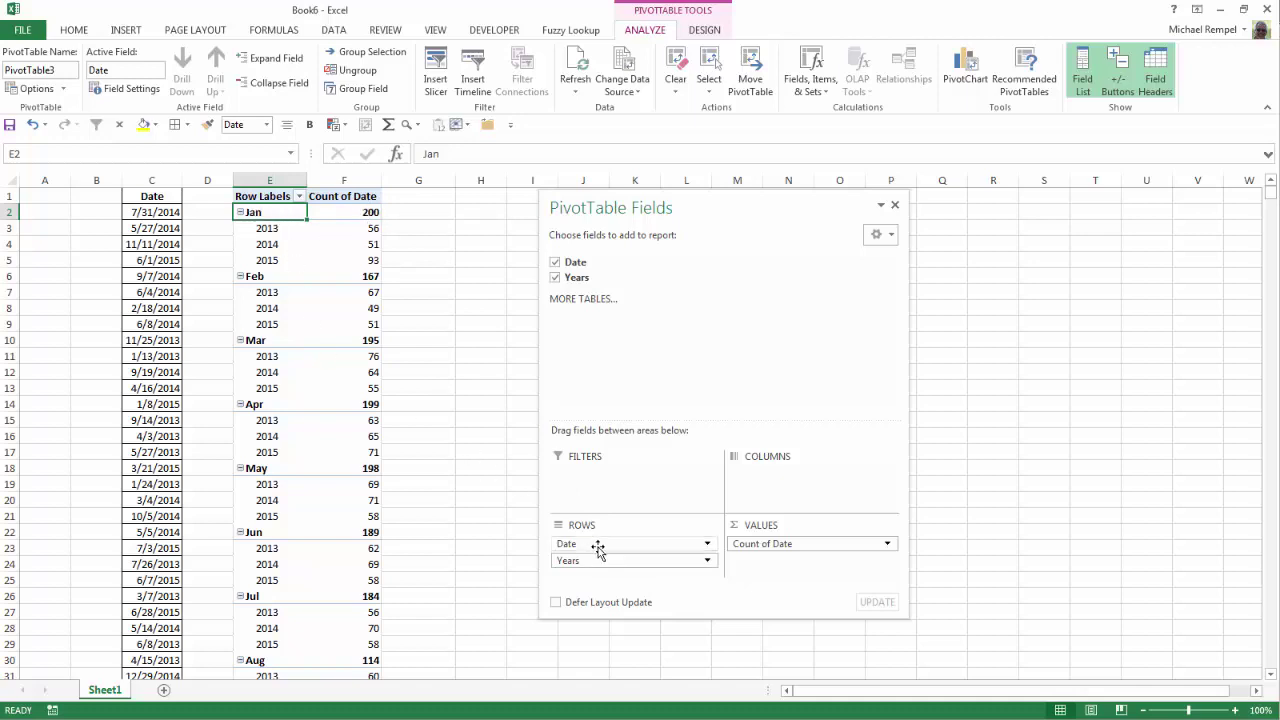
{"action": "left_click_drag", "start_coordinate": [598, 547], "coordinate": [600, 576]}
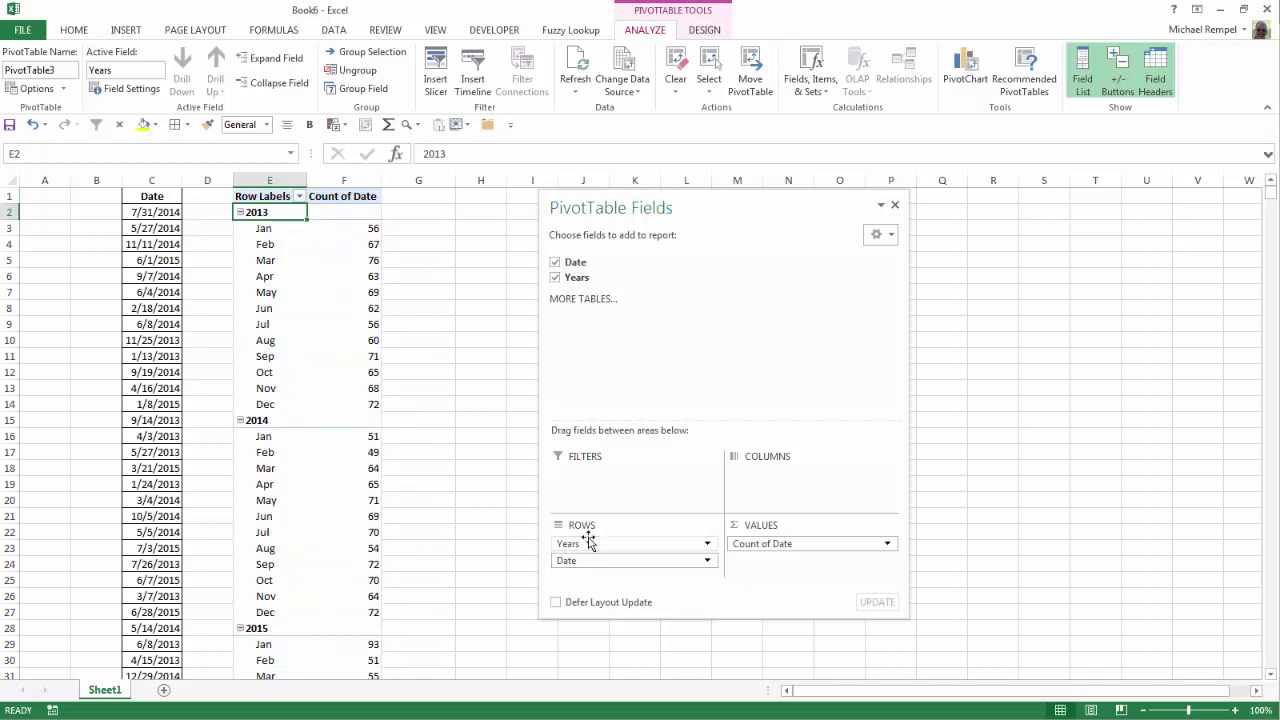
Set the Years field's subtotals to Automatic, giving 2013 785, 2014 771, 2015 444.
{"action": "right_click", "coordinate": [258, 212]}
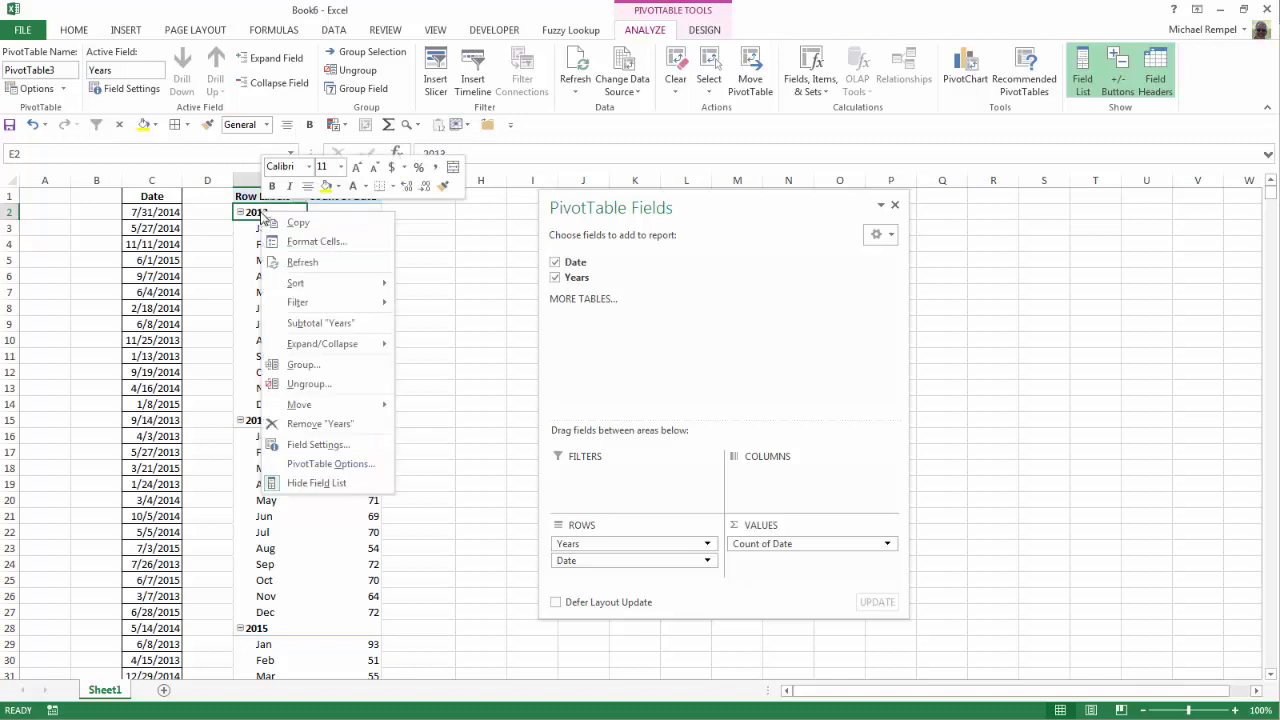
{"action": "left_click", "coordinate": [326, 446]}
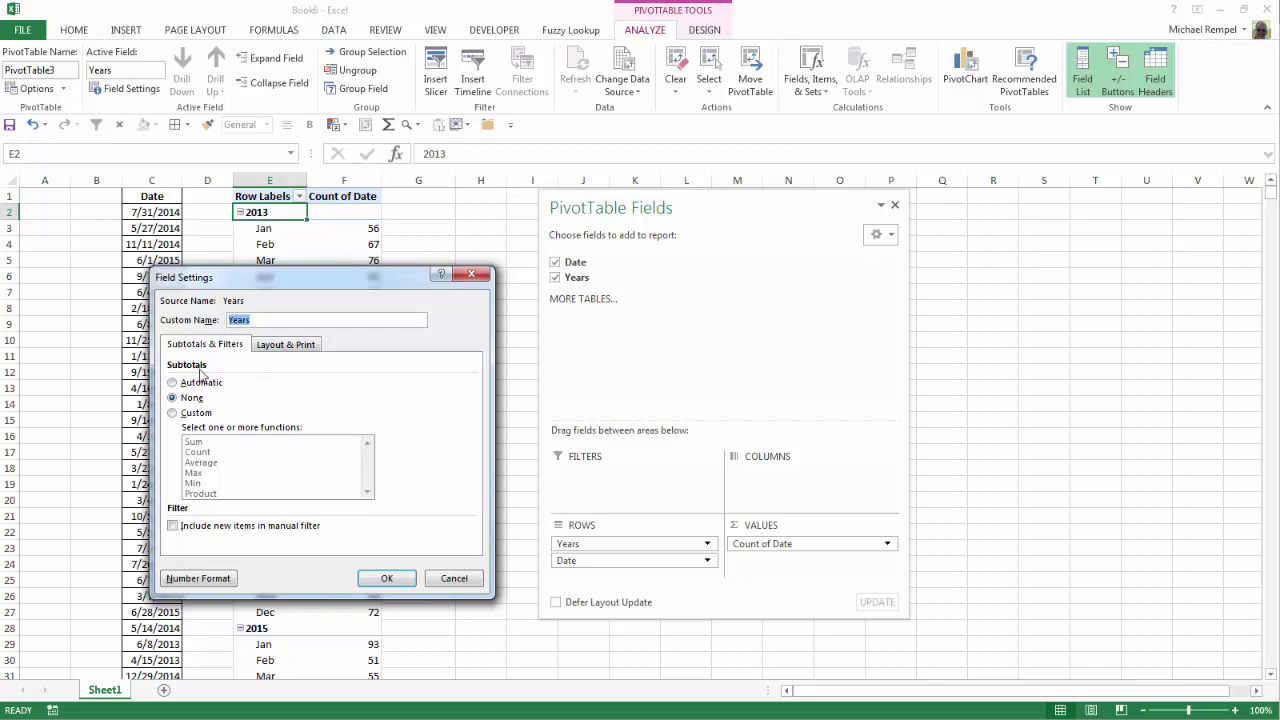
{"action": "left_click", "coordinate": [172, 383]}
{"action": "left_click", "coordinate": [389, 578]}
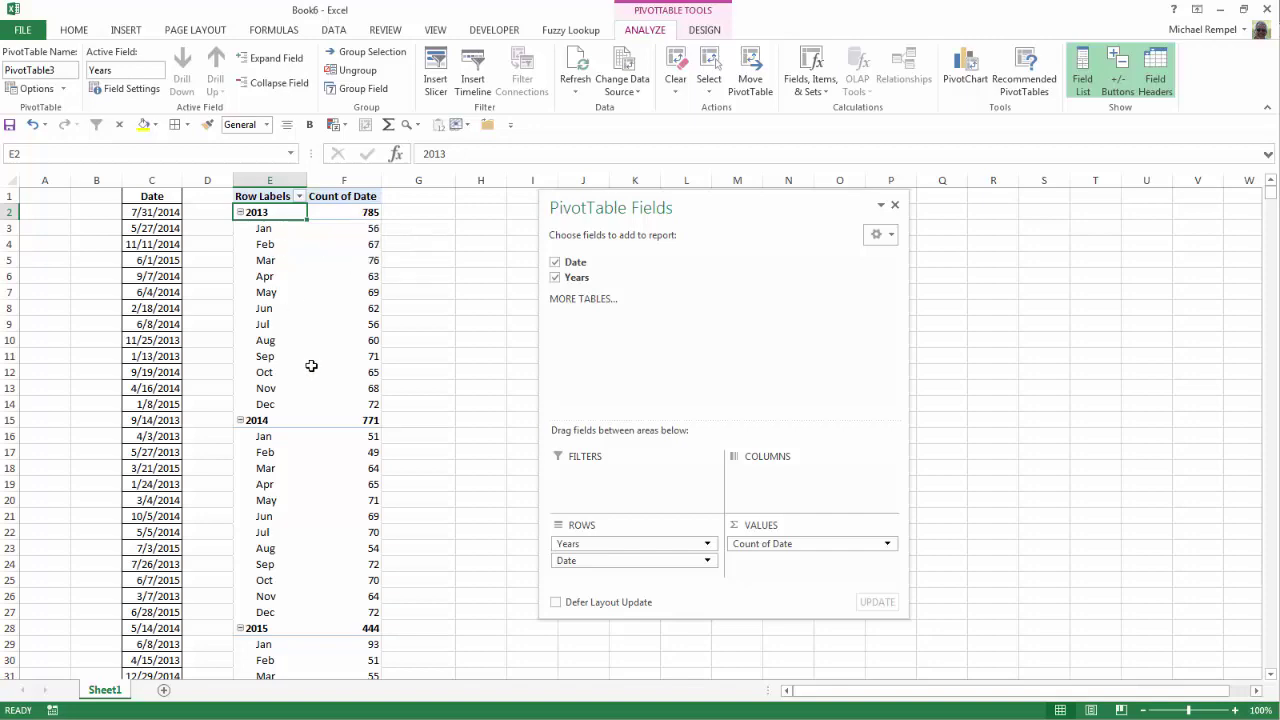
{"action": "scroll", "coordinate": [311, 366], "scroll_direction": "down", "scroll_amount": 6}
{"action": "scroll", "coordinate": [311, 366], "scroll_direction": "up", "scroll_amount": 6}
Change the date grouping to Years and Quarters, dropping Months.
{"action": "right_click", "coordinate": [262, 291]}
{"action": "left_click", "coordinate": [302, 446]}
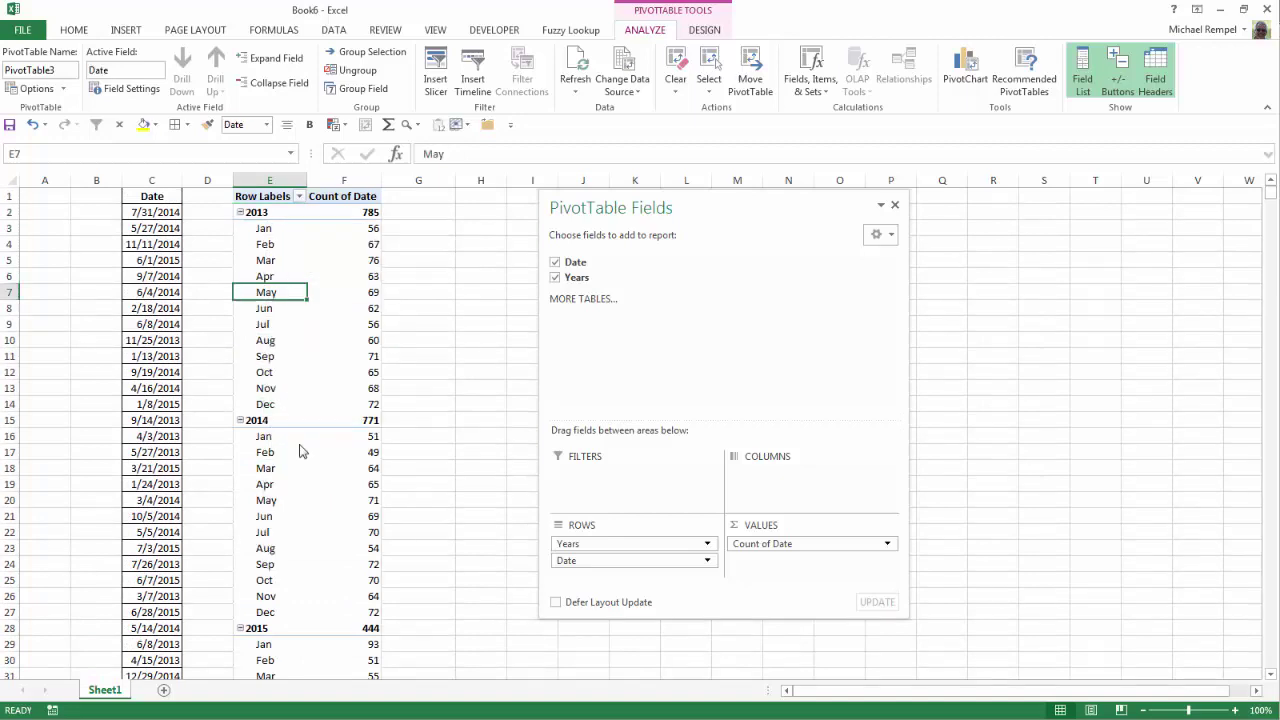
{"action": "left_click", "coordinate": [250, 472]}
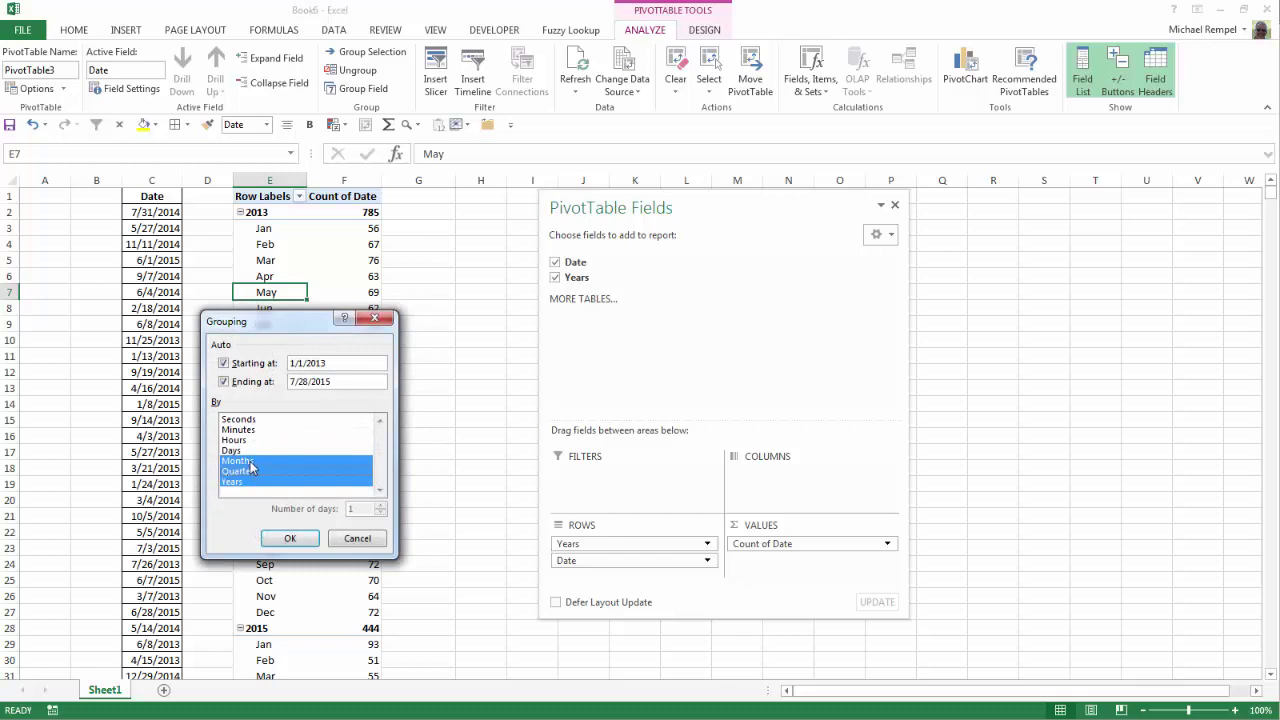
{"action": "left_click", "coordinate": [250, 461]}
{"action": "left_click", "coordinate": [290, 539]}
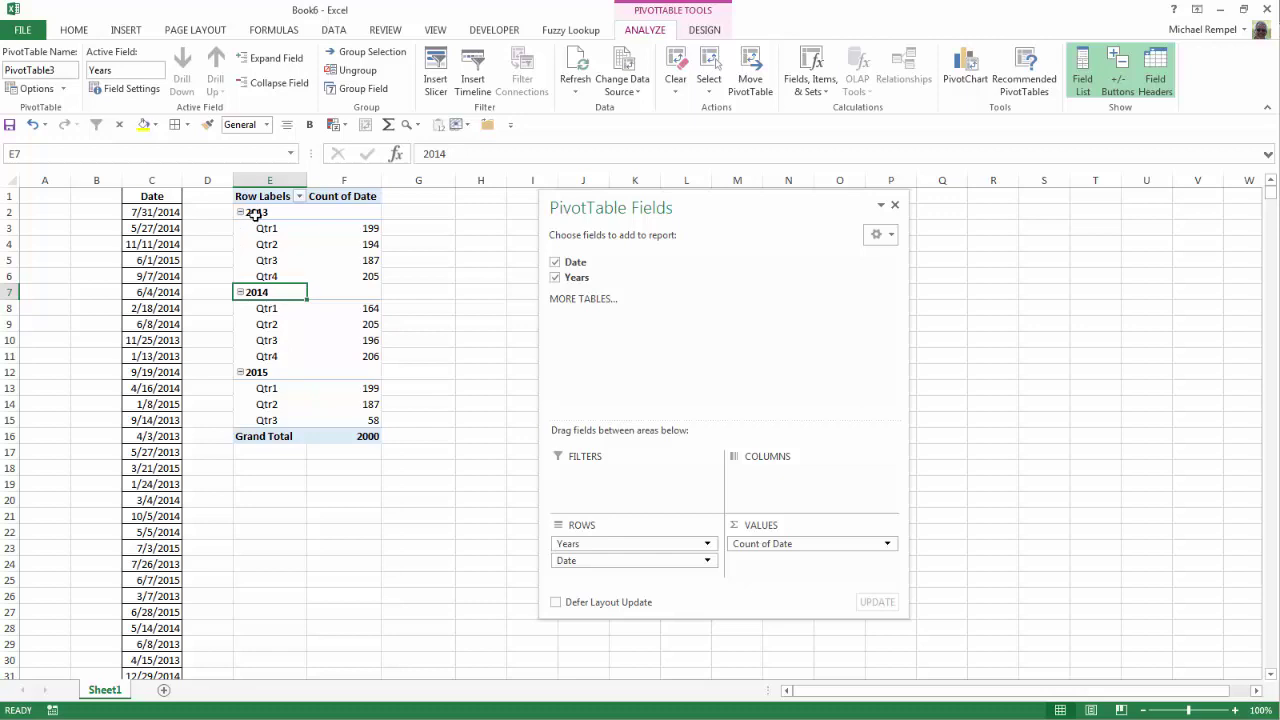
{"action": "left_click", "coordinate": [258, 212]}
Turn Automatic subtotals back on for Years and move Years below Date in the Rows area.
{"action": "right_click", "coordinate": [258, 212]}
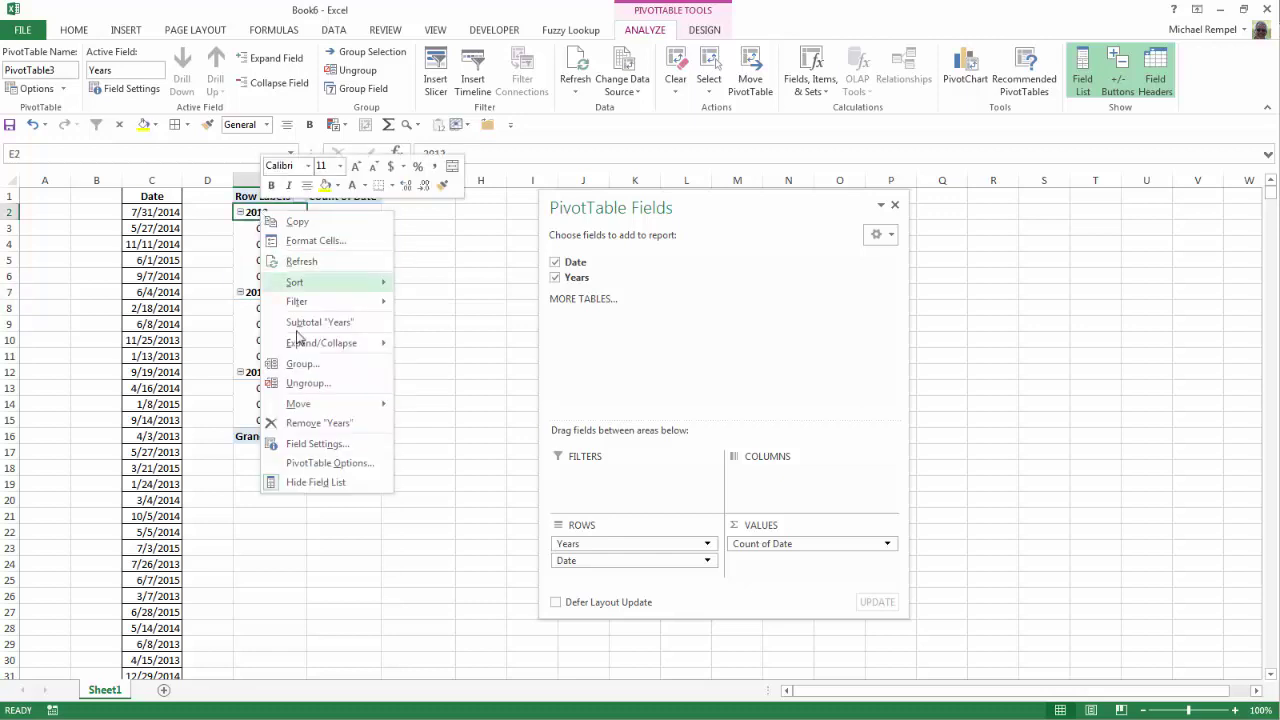
{"action": "left_click", "coordinate": [335, 444]}
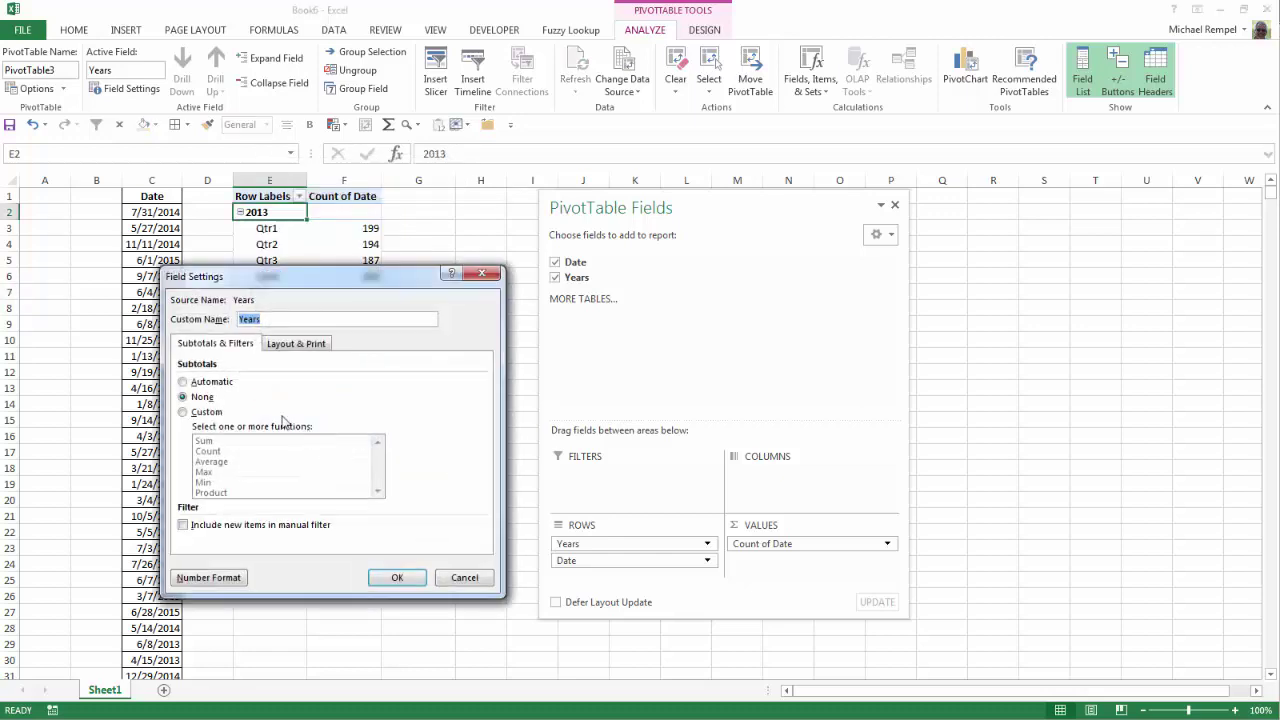
{"action": "left_click", "coordinate": [184, 382]}
{"action": "left_click", "coordinate": [398, 578]}
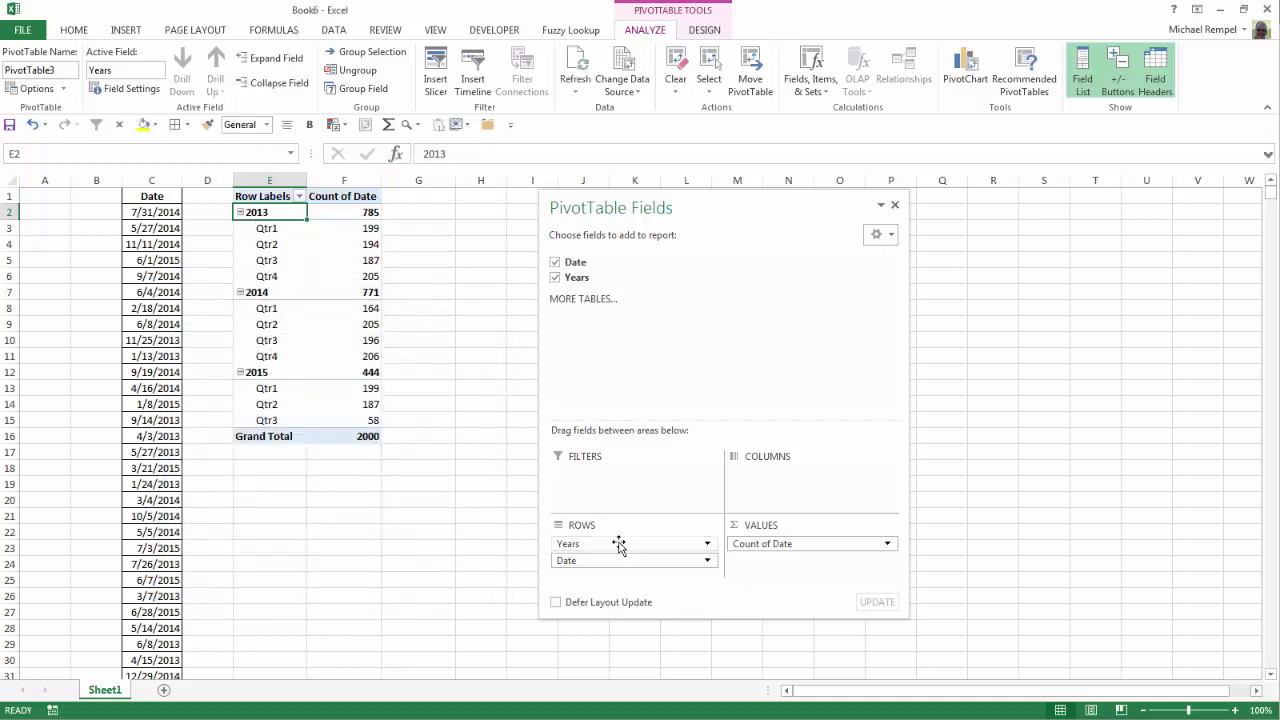
{"action": "left_click_drag", "start_coordinate": [617, 543], "coordinate": [606, 568]}
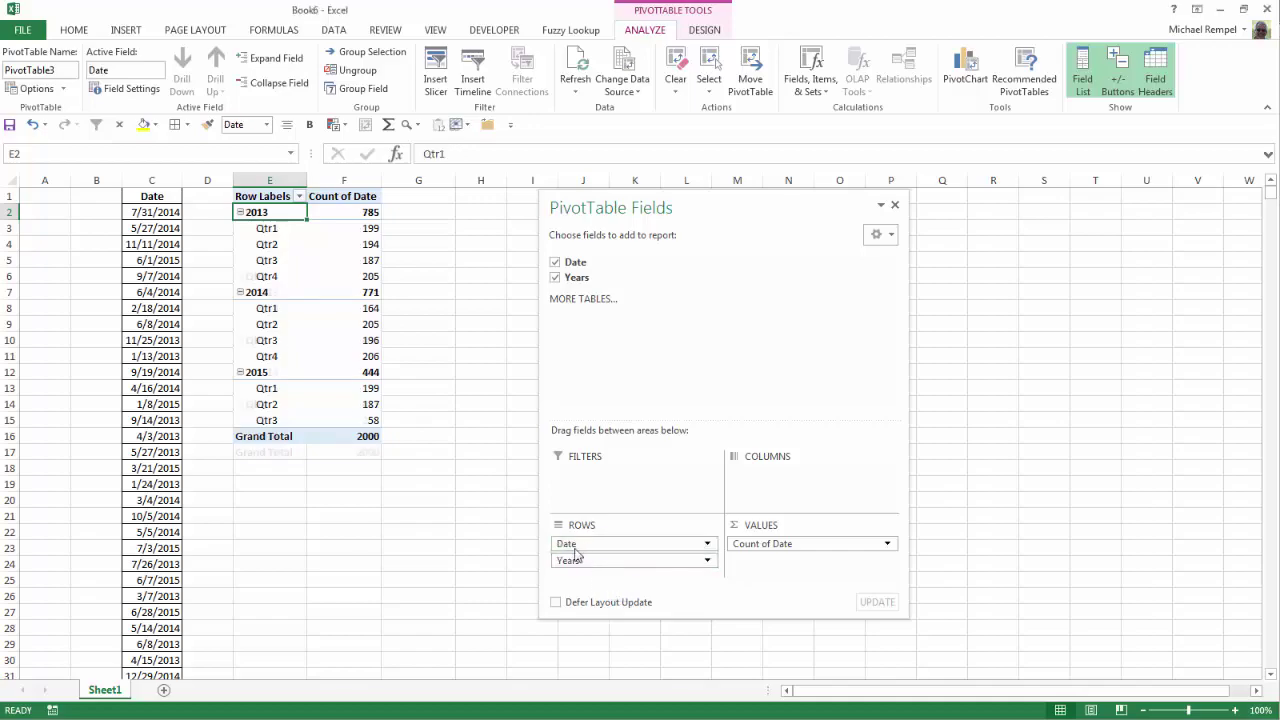